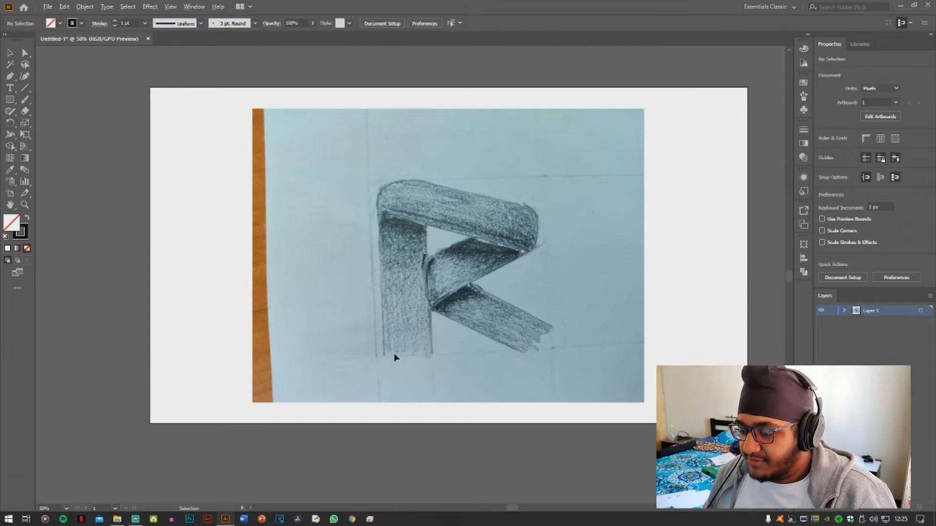
Add a new layer above the sketch and trace the bottom edge of the R's stem with the Pen tool
{"action": "scroll", "coordinate": [395, 359], "scroll_direction": "up", "scroll_amount": 4}
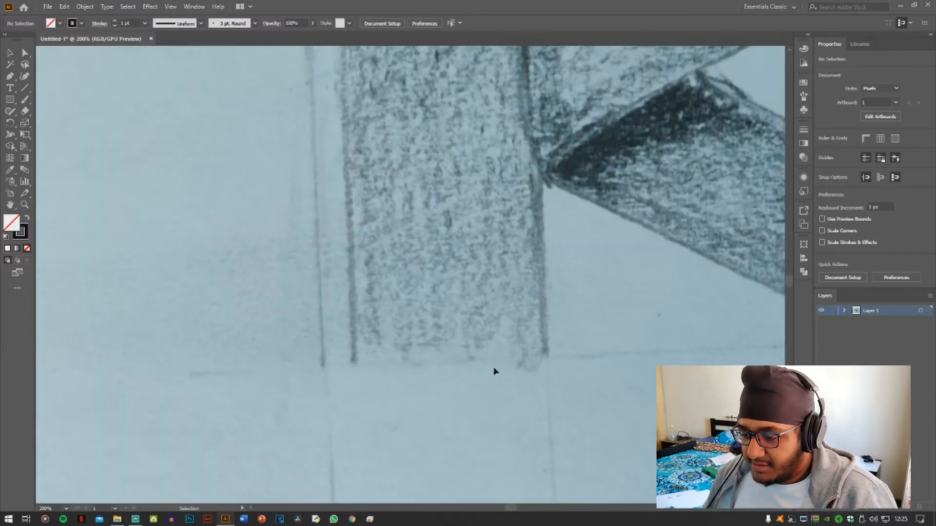
{"action": "key", "text": "p"}
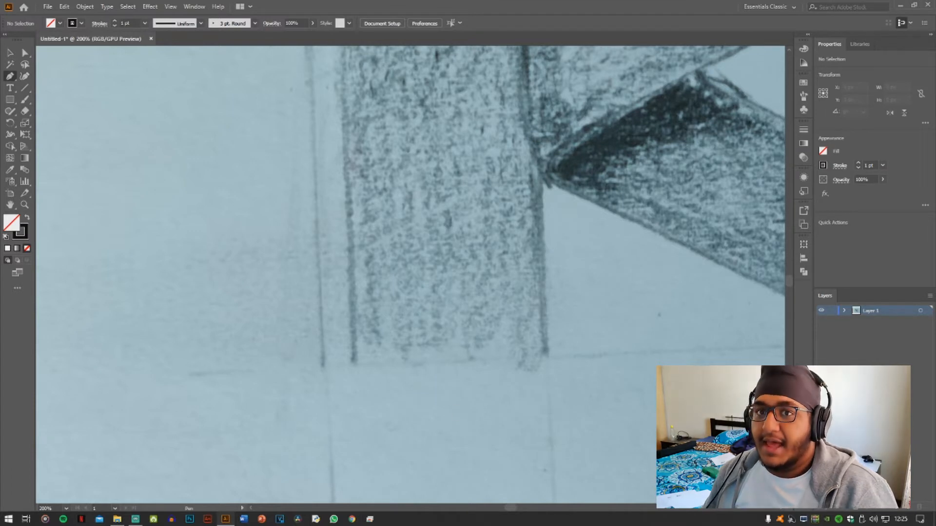
{"action": "key", "text": "ctrl+l"}
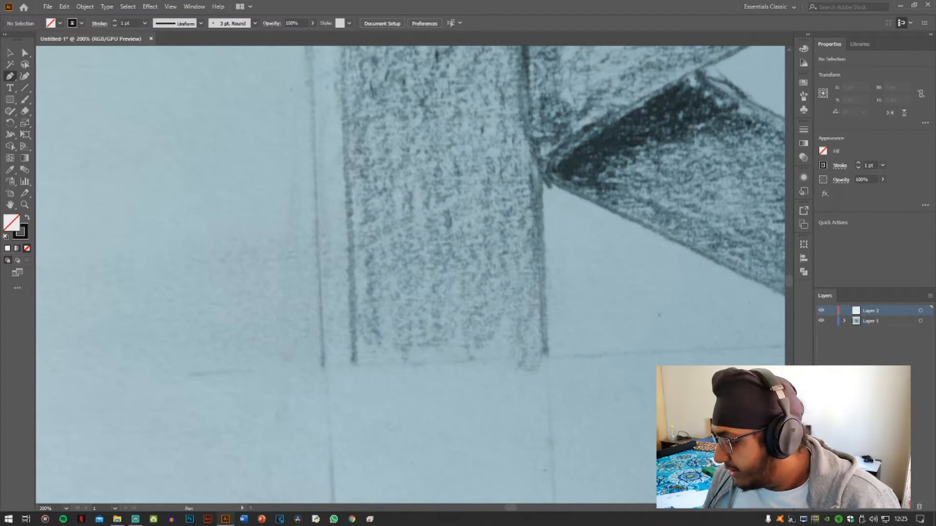
{"action": "left_click", "coordinate": [547, 356]}
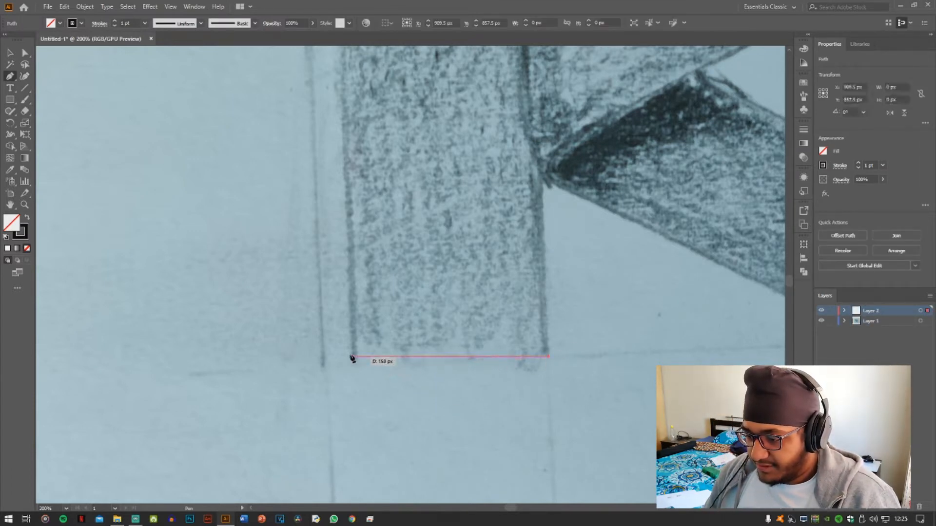
{"action": "left_click", "coordinate": [353, 359]}
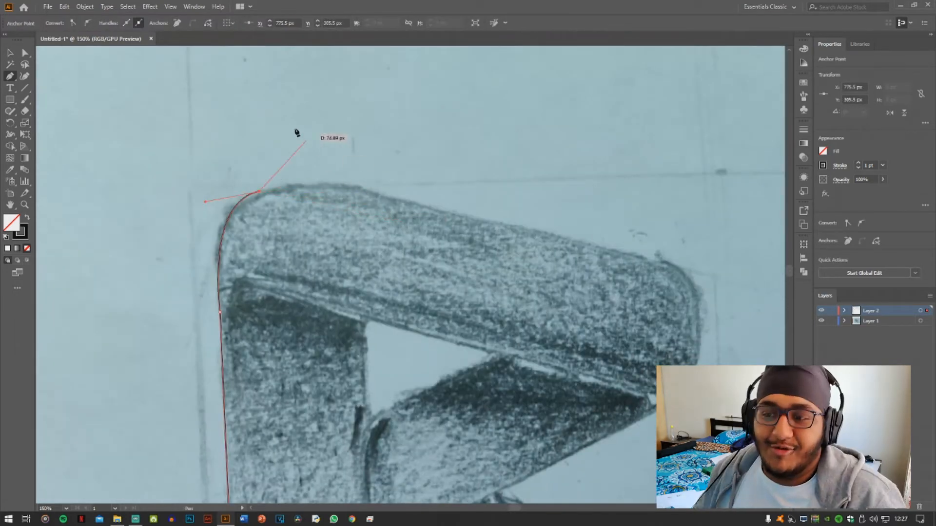
Trace the stem's long left side and rounded upper-left corner, and close the outline back at its lower-right corner
{"action": "left_click_drag", "start_coordinate": [295, 134], "coordinate": [288, 127]}
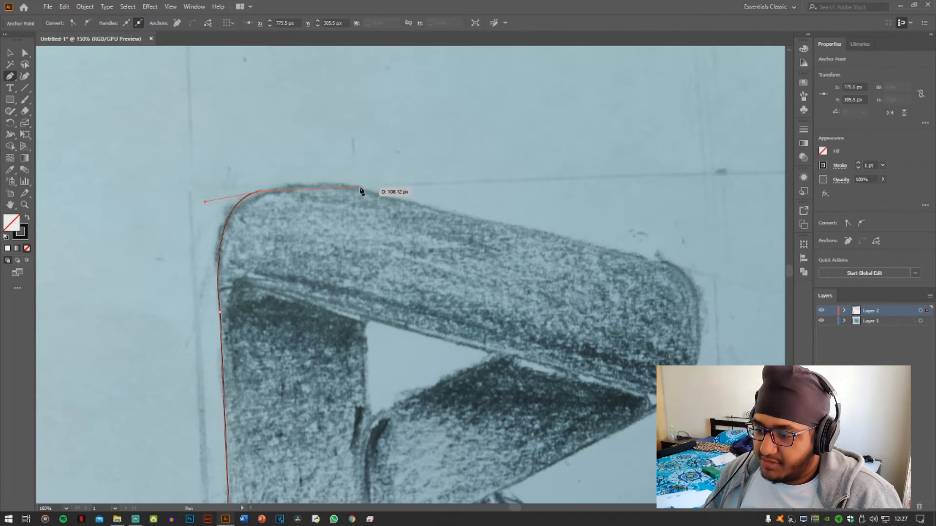
{"action": "left_click_drag", "start_coordinate": [360, 189], "coordinate": [402, 200]}
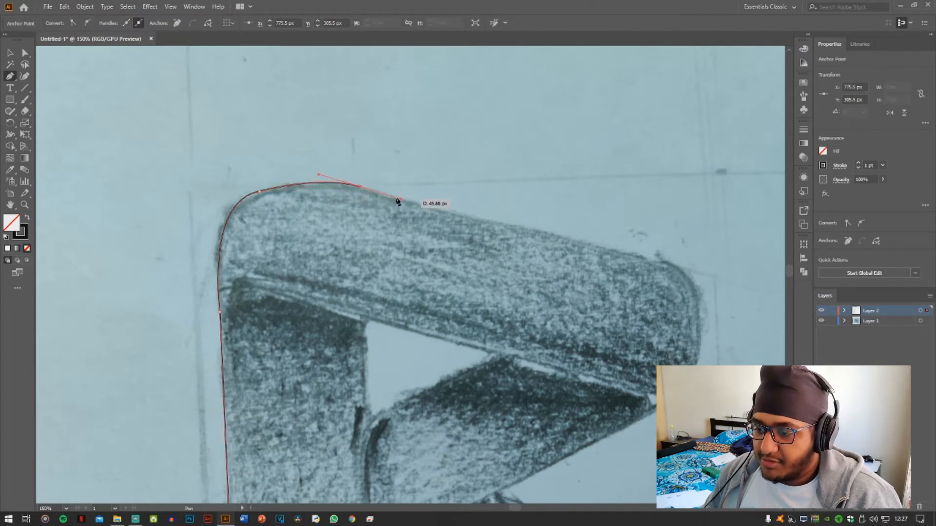
{"action": "scroll", "coordinate": [354, 241], "scroll_direction": "down", "scroll_amount": 3}
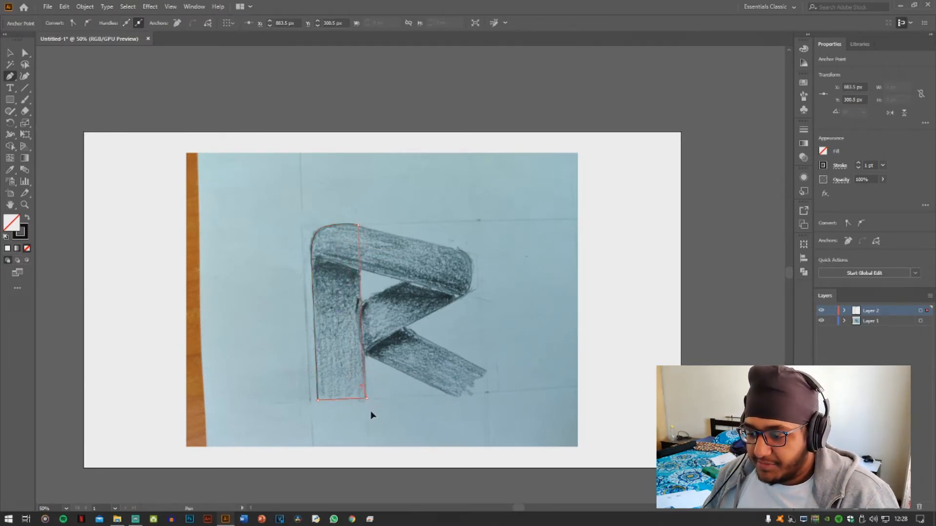
{"action": "left_click_drag", "start_coordinate": [370, 411], "coordinate": [370, 412]}
{"action": "left_click", "coordinate": [288, 243], "text": "ctrl"}
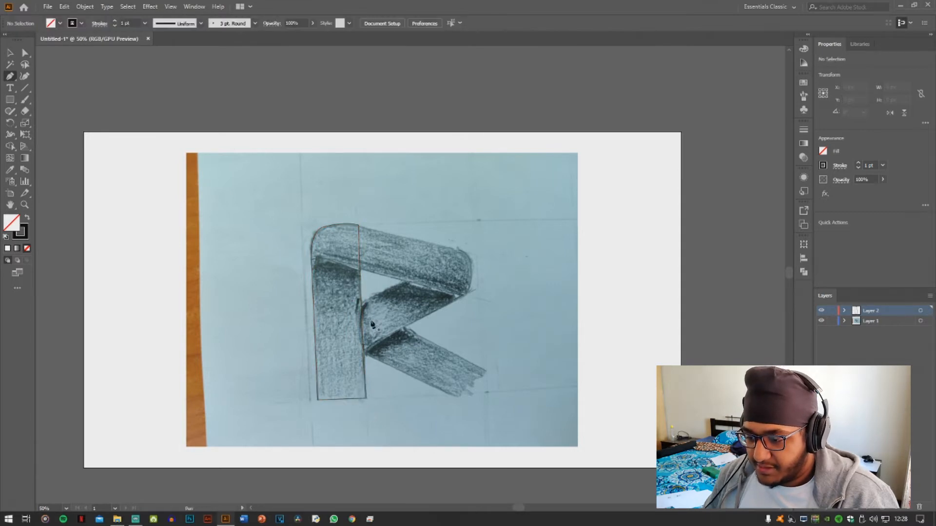
Trace the lower edge of the R's top band with the Pen tool, from the curved fold at the stem to the right corner
{"action": "scroll", "coordinate": [322, 306], "scroll_direction": "up", "scroll_amount": 3}
{"action": "left_click", "coordinate": [294, 197]}
{"action": "left_click_drag", "start_coordinate": [307, 157], "coordinate": [331, 166]}
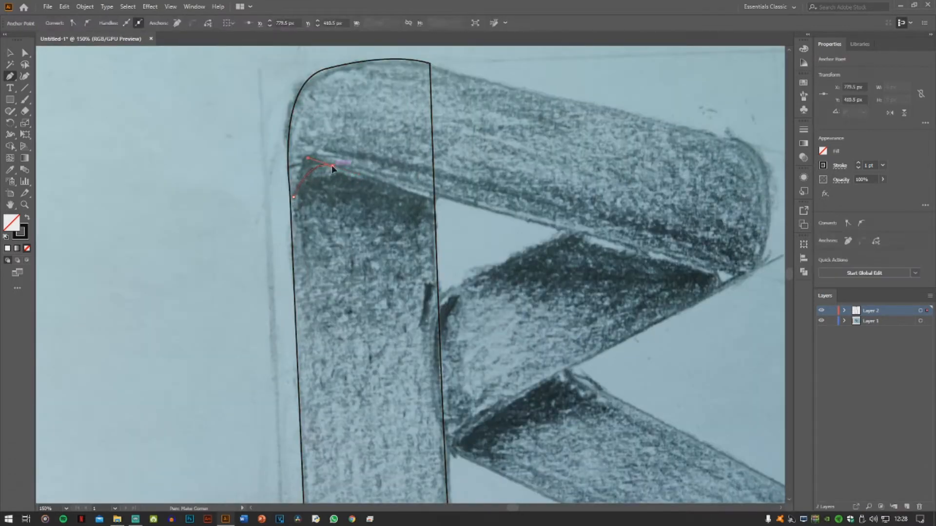
{"action": "left_click", "coordinate": [736, 276]}
{"action": "left_click", "coordinate": [733, 283]}
Trace the top band's rounded right end, sloping top edge and rounded left corner, closing the outline at the fold
{"action": "left_click_drag", "start_coordinate": [769, 183], "coordinate": [712, 107]}
{"action": "left_click_drag", "start_coordinate": [675, 157], "coordinate": [631, 147]}
{"action": "left_click_drag", "start_coordinate": [377, 83], "coordinate": [255, 114]}
{"action": "left_click_drag", "start_coordinate": [247, 116], "coordinate": [226, 168]}
{"action": "left_click_drag", "start_coordinate": [243, 215], "coordinate": [253, 270]}
{"action": "key", "text": "ctrl+minus"}
{"action": "key", "text": "ctrl+minus"}
{"action": "key", "text": "ctrl+minus"}
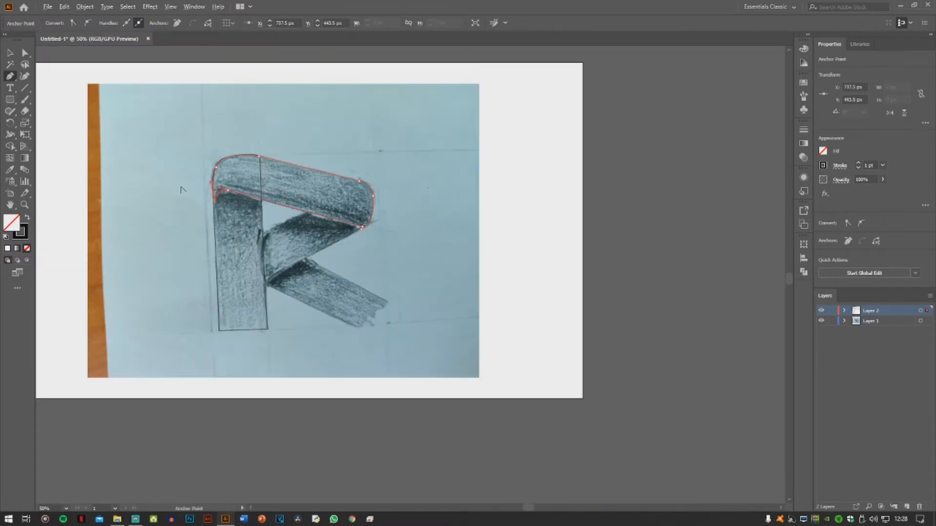
Trace the middle band's curved left end and its upper diagonal edge up to the top band's upper-right corner
{"action": "scroll", "coordinate": [264, 227], "scroll_direction": "up", "scroll_amount": 3}
{"action": "left_click", "coordinate": [279, 404]}
{"action": "left_click_drag", "start_coordinate": [276, 239], "coordinate": [334, 167]}
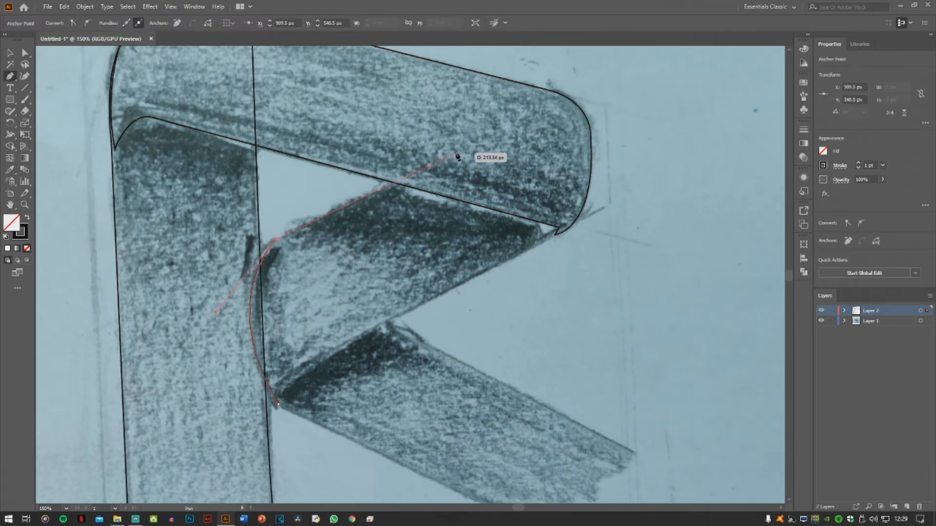
{"action": "left_click", "coordinate": [567, 98]}
{"action": "left_click_drag", "start_coordinate": [555, 235], "coordinate": [496, 266]}
{"action": "key", "text": "ctrl+z"}
{"action": "left_click_drag", "start_coordinate": [591, 175], "coordinate": [476, 273]}
{"action": "key", "text": "ctrl+z"}
{"action": "left_click_drag", "start_coordinate": [555, 237], "coordinate": [421, 284]}
{"action": "key", "text": "ctrl+z"}
Continue the middle band's outline around the rounded right fold and down to the start of its lower diagonal edge
{"action": "scroll", "coordinate": [559, 236], "scroll_direction": "up", "scroll_amount": 5}
{"action": "scroll", "coordinate": [559, 236], "scroll_direction": "down", "scroll_amount": 1}
{"action": "left_click_drag", "start_coordinate": [379, 316], "coordinate": [379, 316]}
{"action": "scroll", "coordinate": [516, 282], "scroll_direction": "down", "scroll_amount": 4}
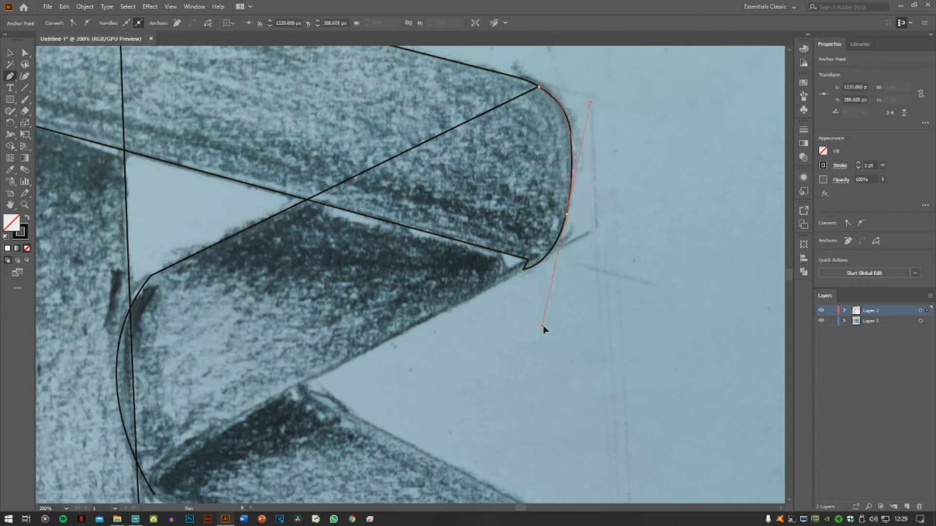
{"action": "left_click", "coordinate": [566, 214]}
{"action": "left_click_drag", "start_coordinate": [502, 284], "coordinate": [440, 308]}
{"action": "key", "text": "ctrl+z"}
{"action": "left_click_drag", "start_coordinate": [523, 271], "coordinate": [499, 281]}
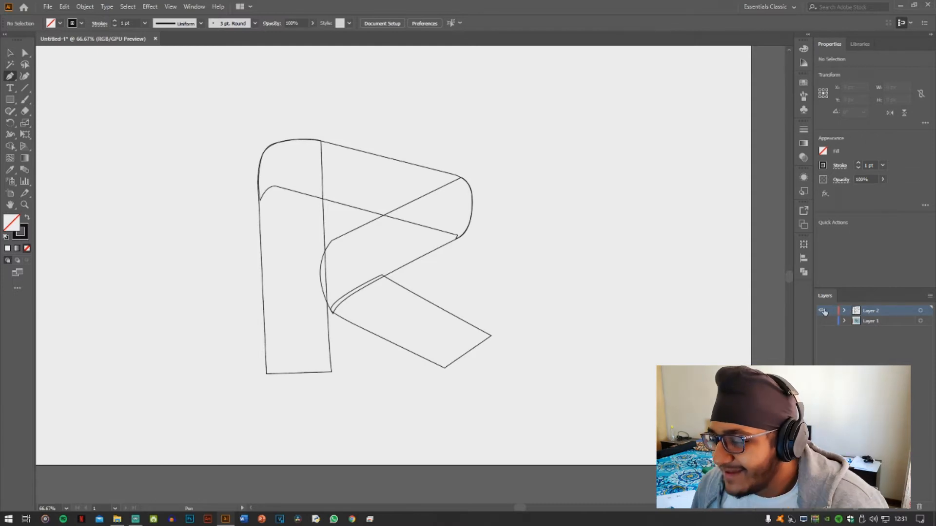
Show the sketch layer again beneath the traced outlines
{"action": "left_click", "coordinate": [822, 321]}
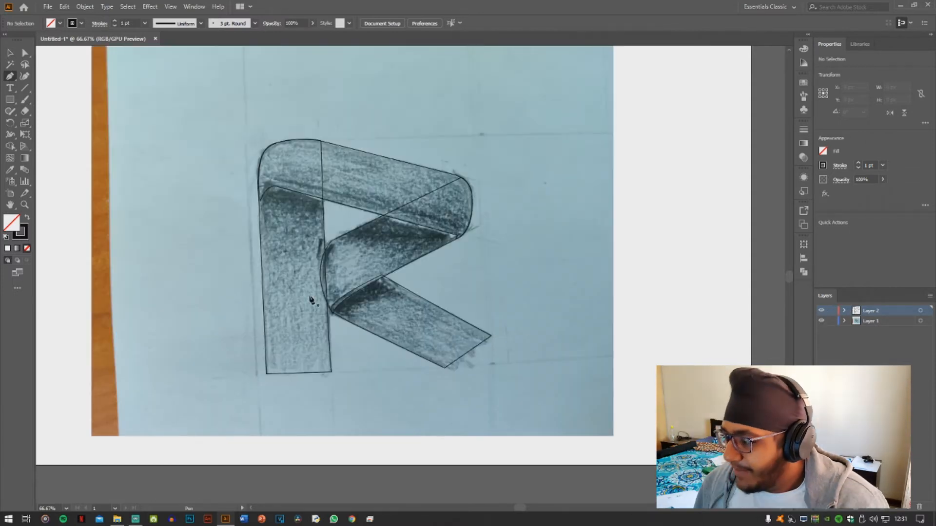
{"action": "scroll", "coordinate": [343, 254], "scroll_direction": "up", "scroll_amount": 2}
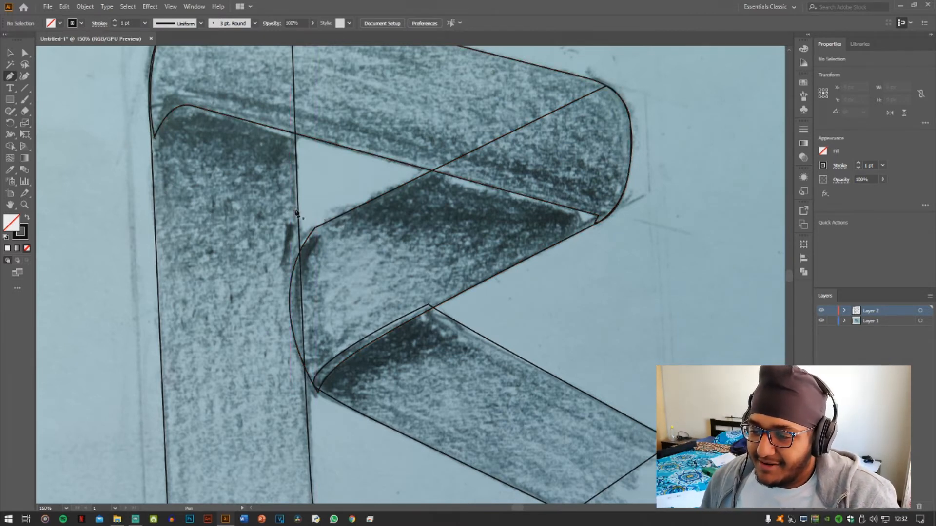
Fill the R's vertical stem with the blue 2065C9
{"action": "left_click", "coordinate": [144, 223]}
{"action": "key", "text": "v"}
{"action": "left_click", "coordinate": [156, 222]}
{"action": "double_click", "coordinate": [13, 223]}
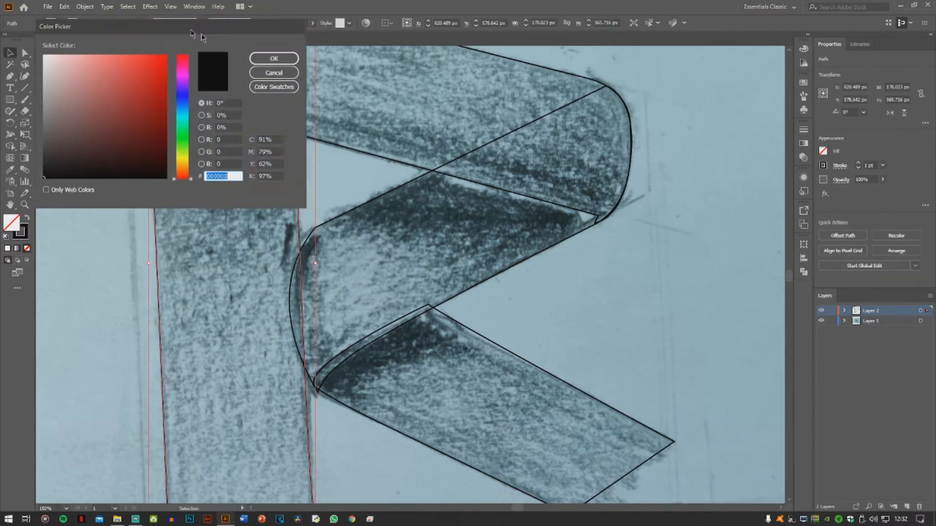
{"action": "left_click_drag", "start_coordinate": [158, 13], "coordinate": [393, 78]}
{"action": "left_click", "coordinate": [385, 149]}
{"action": "left_click", "coordinate": [335, 139]}
{"action": "left_click", "coordinate": [350, 126]}
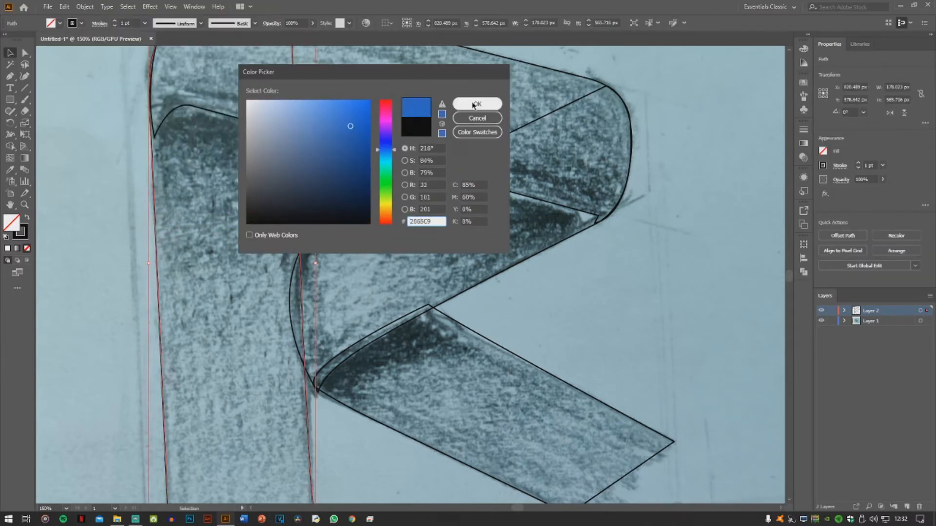
{"action": "left_click", "coordinate": [463, 104]}
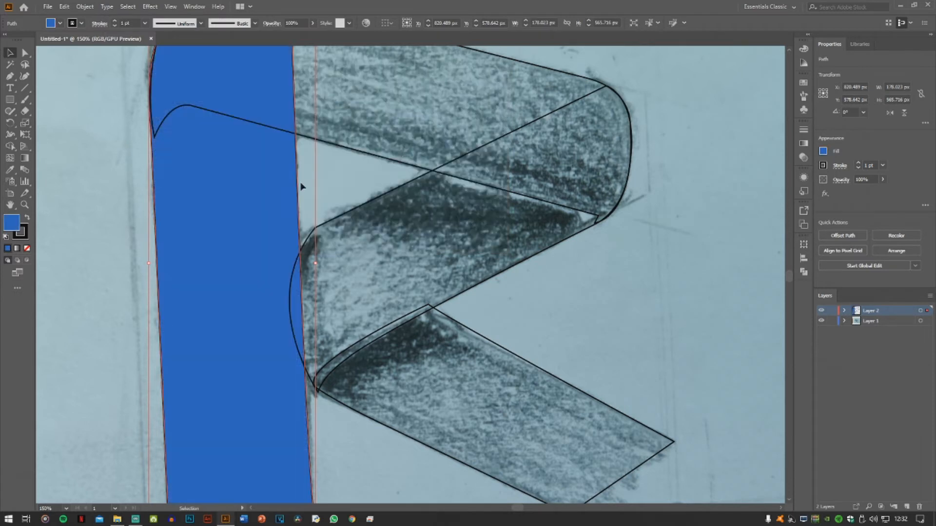
Apply the same blue fill to the top band and the middle diagonal band
{"action": "scroll", "coordinate": [242, 417], "scroll_direction": "down", "scroll_amount": 1}
{"action": "left_click", "coordinate": [491, 248]}
{"action": "scroll", "coordinate": [491, 248], "scroll_direction": "down", "scroll_amount": 1}
{"action": "scroll", "coordinate": [378, 246], "scroll_direction": "up", "scroll_amount": 1}
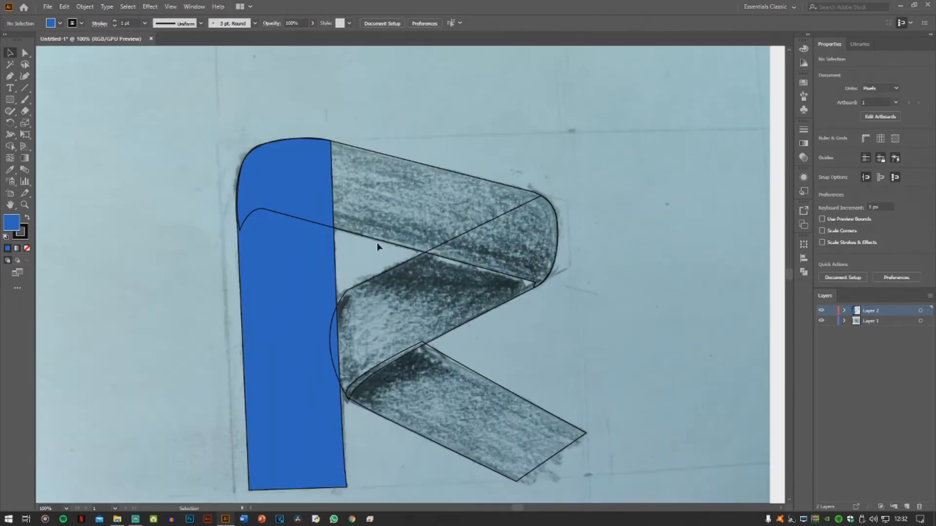
{"action": "left_click", "coordinate": [375, 243]}
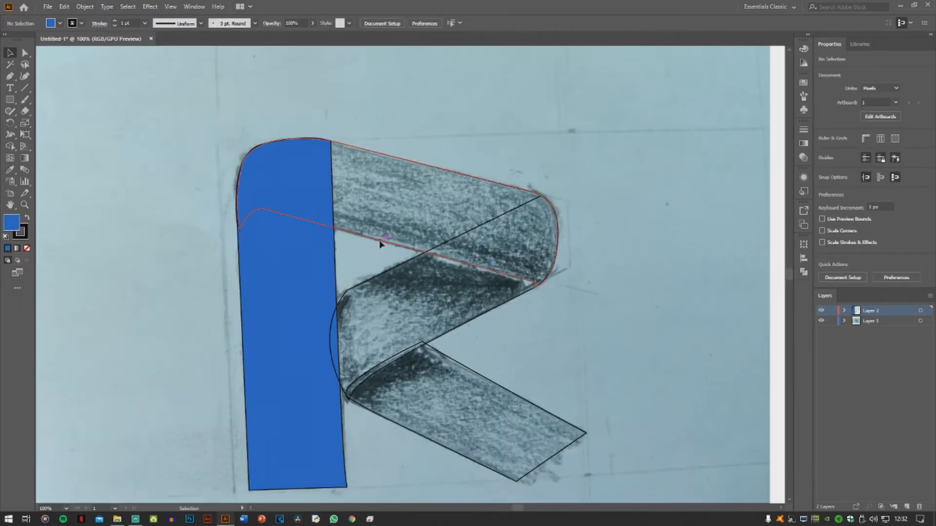
{"action": "key", "text": "comma"}
{"action": "left_click", "coordinate": [332, 318]}
{"action": "left_click", "coordinate": [8, 249]}
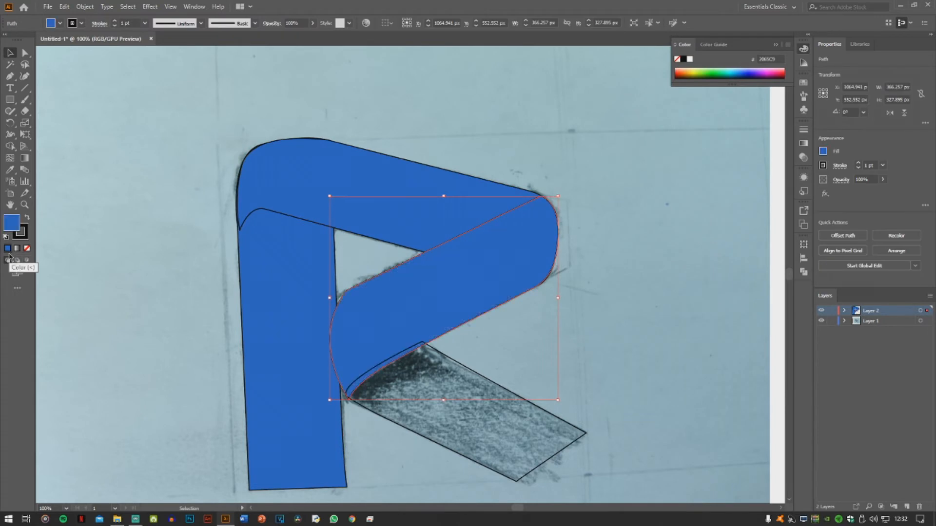
Fill the R's lower diagonal leg with the same blue
{"action": "left_click", "coordinate": [441, 370]}
{"action": "left_click", "coordinate": [8, 249]}
{"action": "left_click", "coordinate": [189, 291]}
{"action": "left_click", "coordinate": [476, 411]}
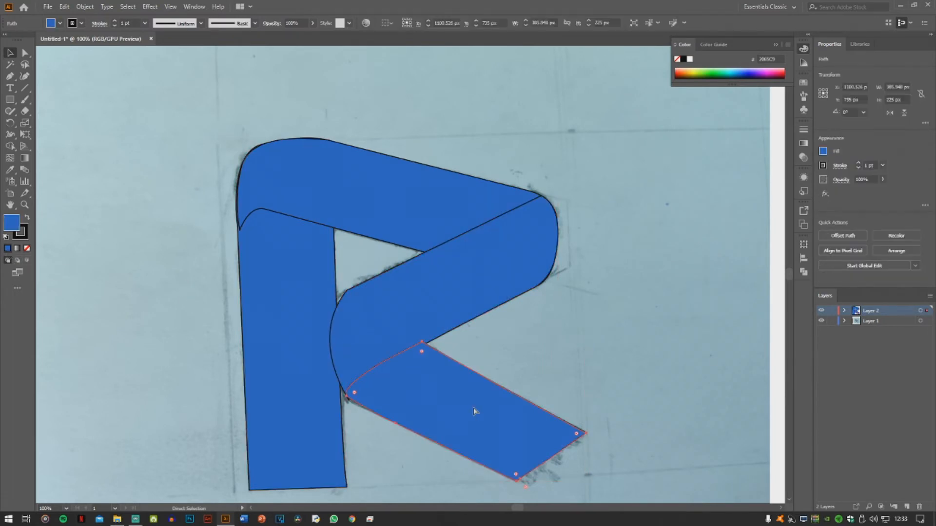
{"action": "left_click", "coordinate": [196, 333]}
{"action": "scroll", "coordinate": [188, 410], "scroll_direction": "down", "scroll_amount": 2}
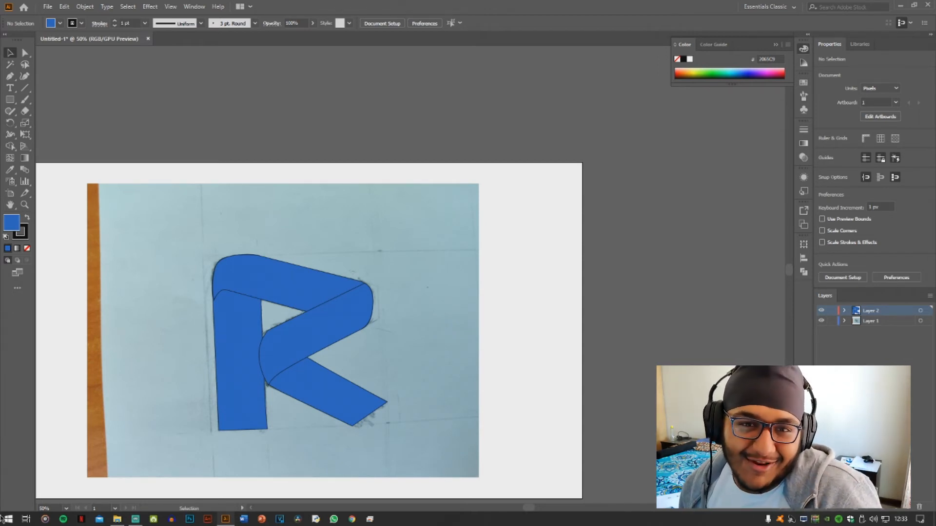
Set the default fill to None with no artwork selected
{"action": "scroll", "coordinate": [217, 318], "scroll_direction": "up", "scroll_amount": 5}
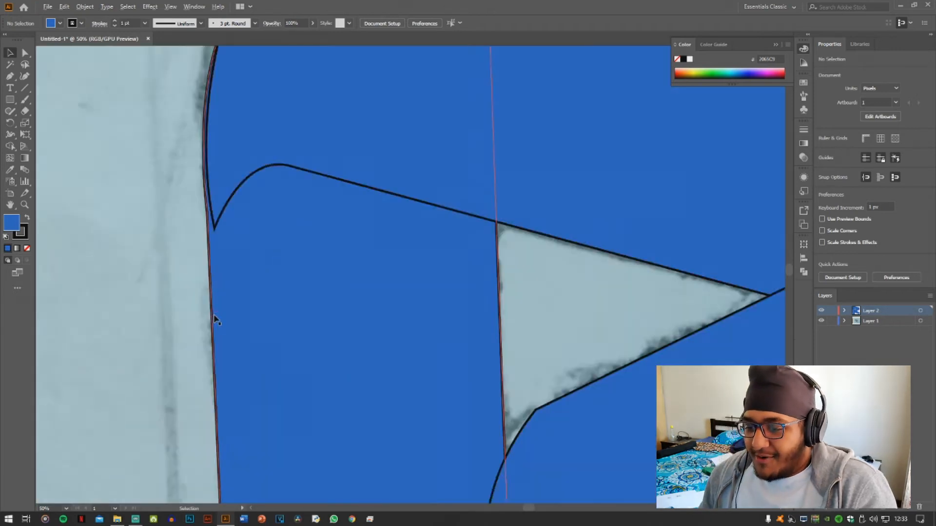
{"action": "scroll", "coordinate": [217, 266], "scroll_direction": "down", "scroll_amount": 2}
{"action": "scroll", "coordinate": [213, 235], "scroll_direction": "up", "scroll_amount": 3}
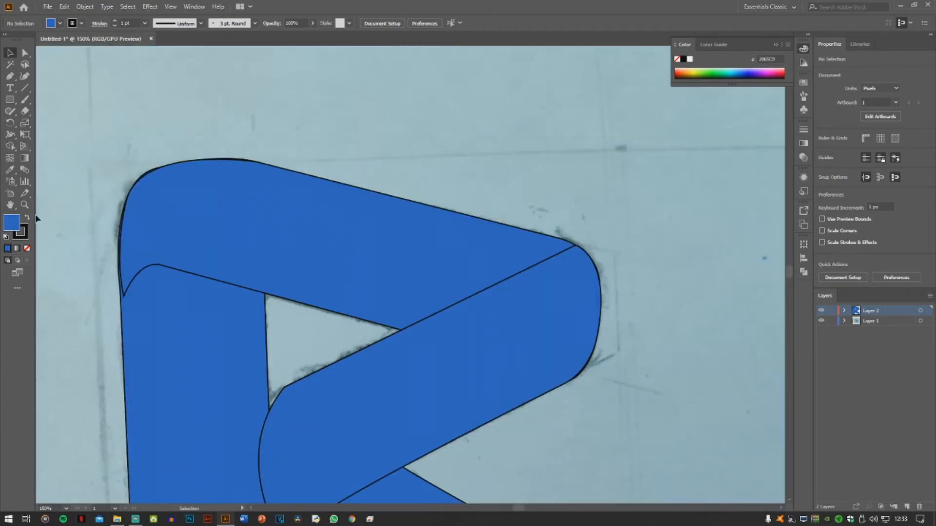
{"action": "key", "text": "/"}
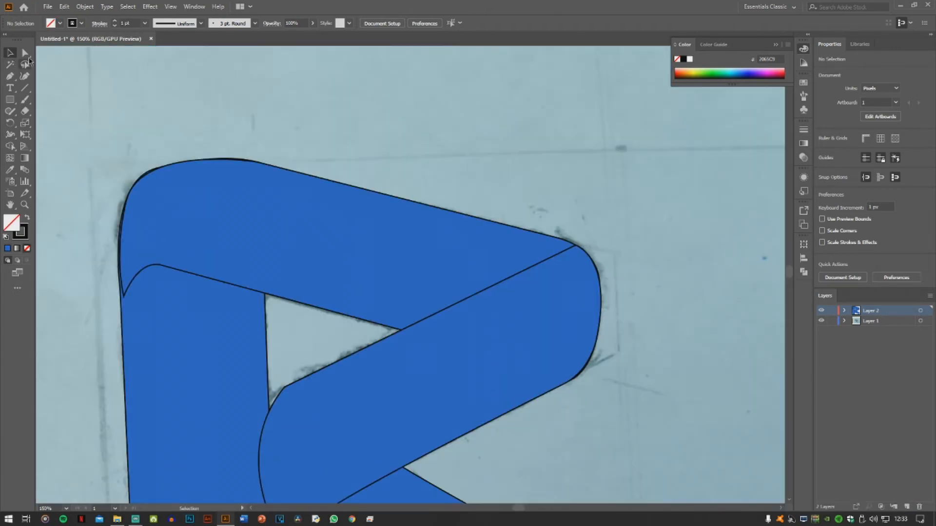
{"action": "left_click", "coordinate": [9, 76]}
{"action": "scroll", "coordinate": [242, 306], "scroll_direction": "down", "scroll_amount": 6}
{"action": "key", "text": "v"}
Add a second artboard beside the first one
{"action": "left_click", "coordinate": [11, 193]}
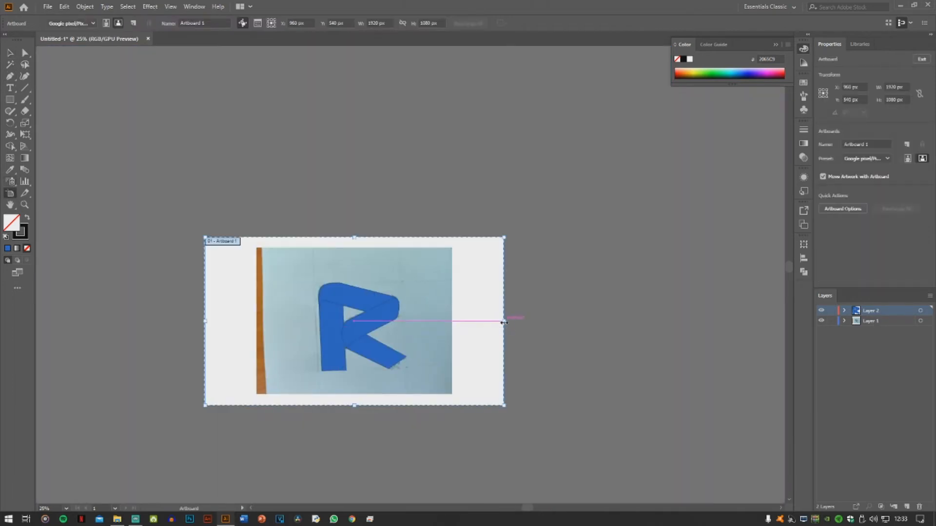
{"action": "left_click", "coordinate": [532, 302]}
{"action": "left_click", "coordinate": [10, 53]}
{"action": "left_click", "coordinate": [10, 194]}
{"action": "left_click", "coordinate": [907, 144]}
{"action": "left_click", "coordinate": [11, 54]}
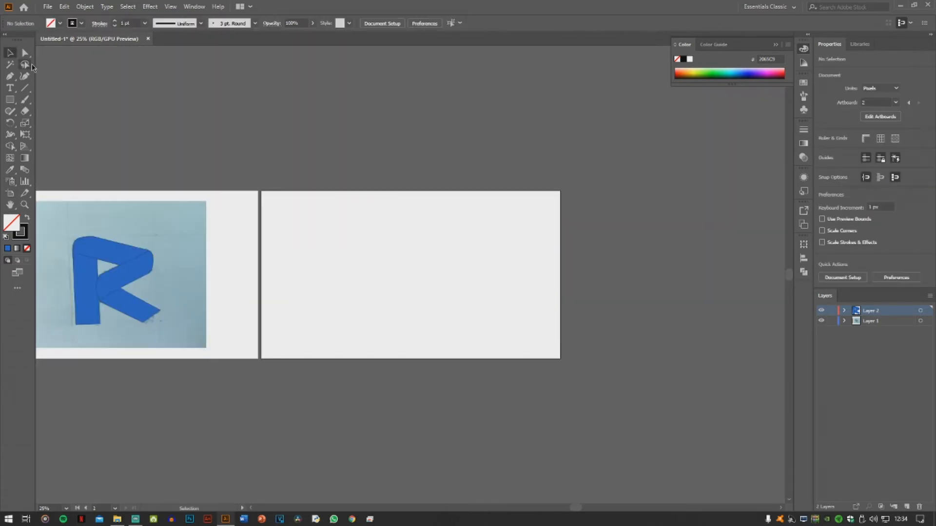
Try to move the sketch image onto the second artboard
{"action": "left_click", "coordinate": [869, 320]}
{"action": "left_click", "coordinate": [194, 222]}
{"action": "left_click_drag", "start_coordinate": [175, 271], "coordinate": [664, 237]}
{"action": "key", "text": "ctrl+z"}
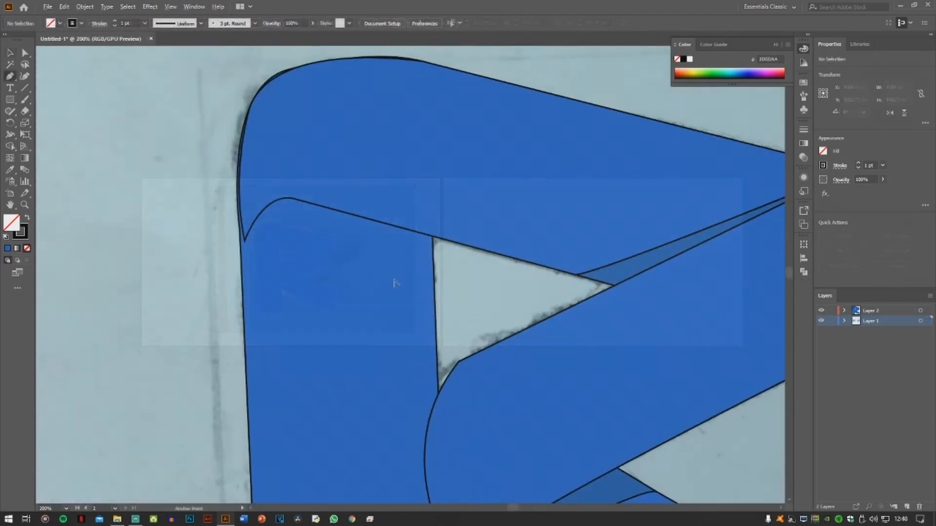
Draw a closed angular shadow shape with the Pen tool across the stem's full width, overlapping the top band's lower edge
{"action": "scroll", "coordinate": [424, 263], "scroll_direction": "up", "scroll_amount": 1}
{"action": "left_click", "coordinate": [436, 230]}
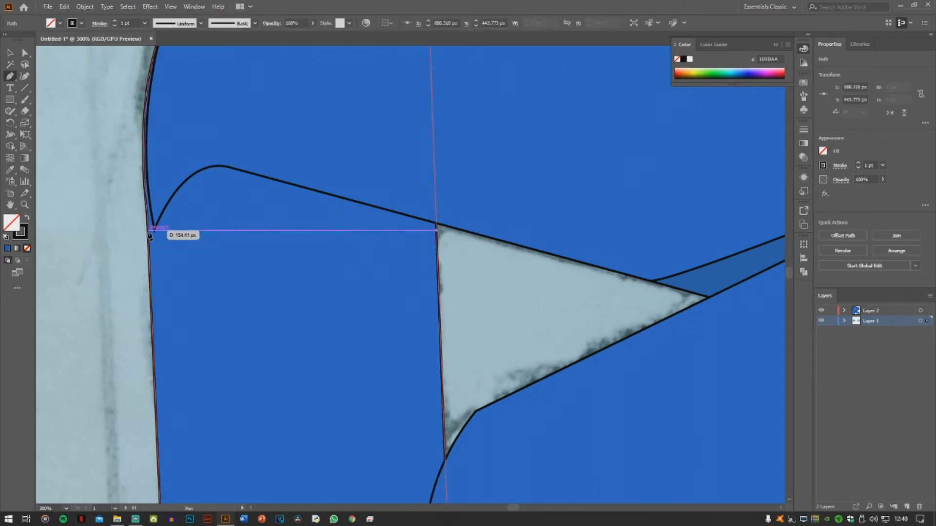
{"action": "left_click_drag", "start_coordinate": [148, 230], "coordinate": [149, 229]}
{"action": "left_click", "coordinate": [148, 230], "text": "alt"}
{"action": "left_click", "coordinate": [144, 170]}
{"action": "left_click", "coordinate": [179, 134]}
{"action": "left_click", "coordinate": [375, 161]}
{"action": "left_click", "coordinate": [430, 196]}
{"action": "left_click", "coordinate": [437, 229]}
Move the shadow shape left so that it extends past the stem's left edge
{"action": "key", "text": "v"}
{"action": "key", "text": "x"}
{"action": "key", "text": "a"}
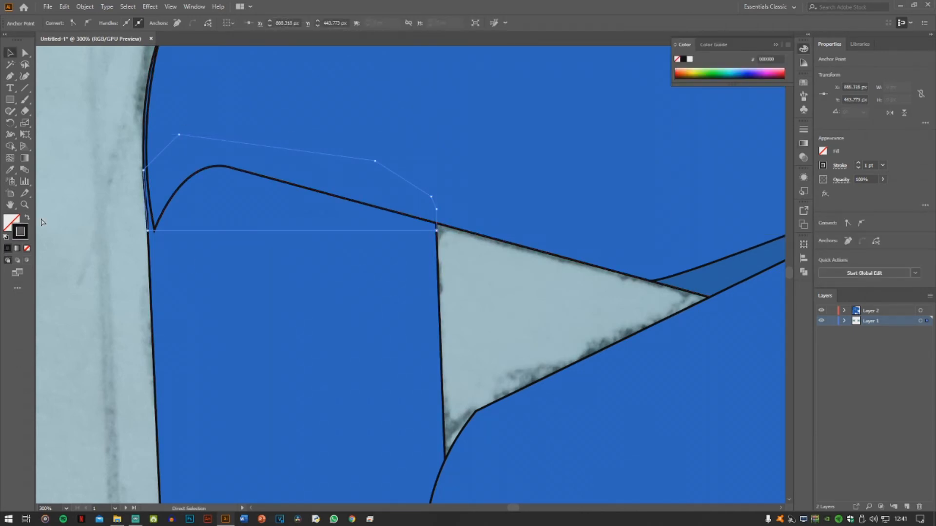
{"action": "key", "text": "v"}
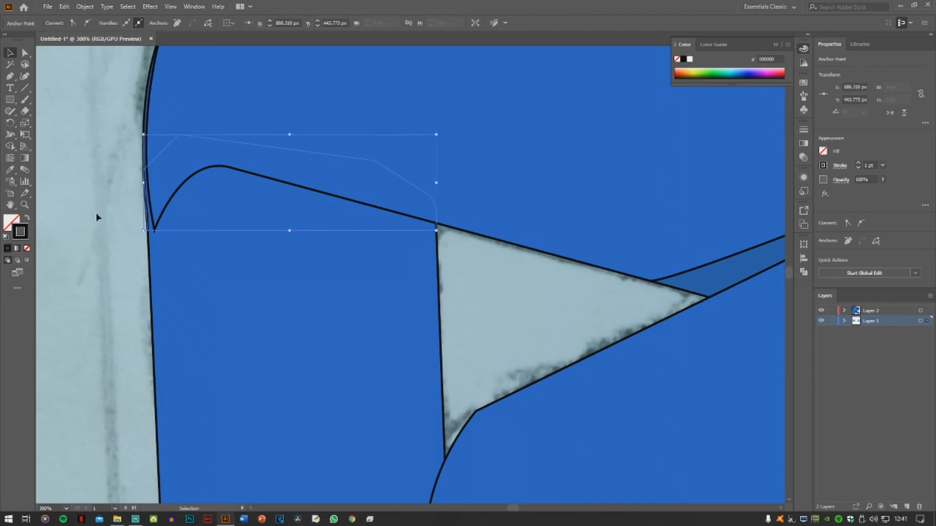
{"action": "left_click_drag", "start_coordinate": [284, 230], "coordinate": [164, 226]}
{"action": "left_click", "coordinate": [110, 233]}
{"action": "key", "text": "a"}
{"action": "left_click", "coordinate": [105, 227]}
{"action": "key", "text": "v"}
{"action": "left_click", "coordinate": [804, 272]}
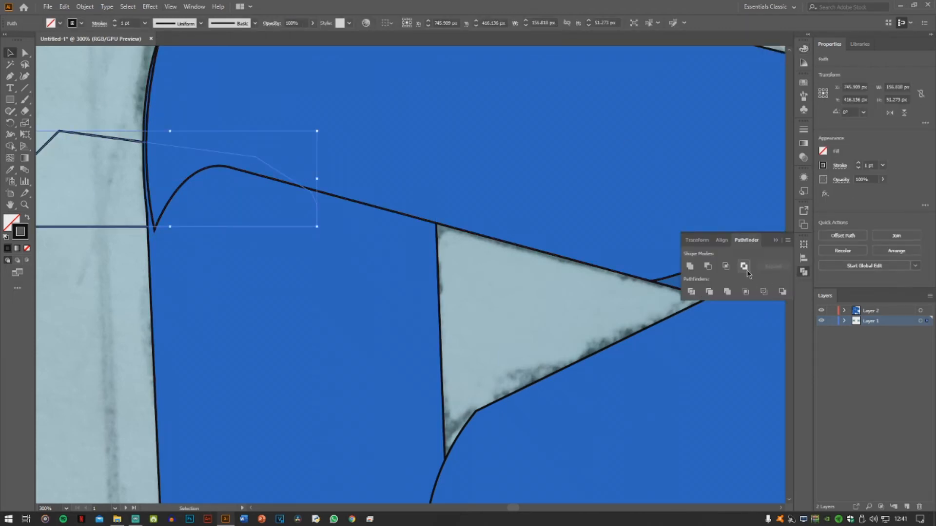
{"action": "left_click", "coordinate": [698, 240]}
{"action": "left_click", "coordinate": [60, 5]}
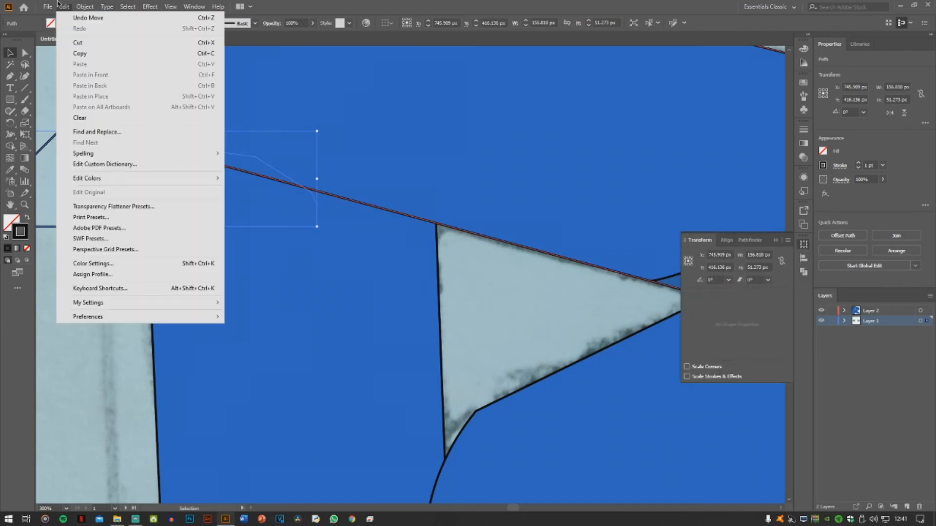
{"action": "mouse_move", "coordinate": [85, 7]}
{"action": "mouse_move", "coordinate": [102, 28]}
{"action": "left_click", "coordinate": [259, 41]}
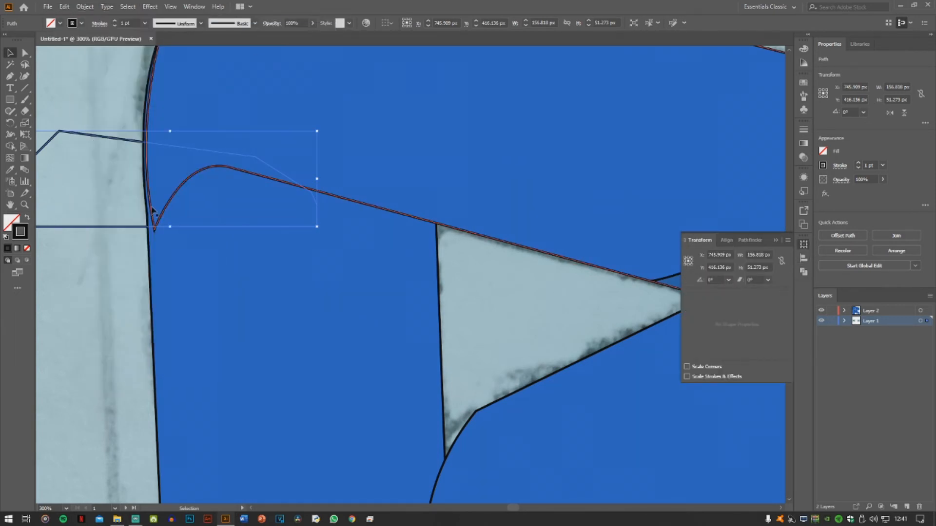
Undo the shadow shape's move to put it back across the stem's full width
{"action": "scroll", "coordinate": [497, 403], "scroll_direction": "down", "scroll_amount": 5}
{"action": "left_click_drag", "start_coordinate": [427, 377], "coordinate": [121, 324]}
{"action": "left_click_drag", "start_coordinate": [464, 401], "coordinate": [406, 385]}
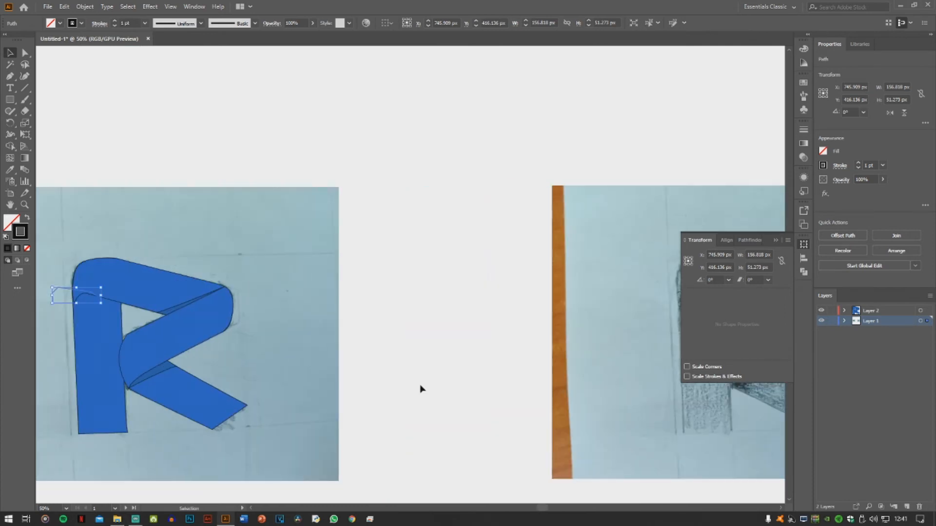
{"action": "scroll", "coordinate": [440, 382], "scroll_direction": "down", "scroll_amount": 9}
{"action": "key", "text": "ctrl+z"}
{"action": "key", "text": "ctrl+z"}
{"action": "key", "text": "ctrl+z"}
{"action": "key", "text": "ctrl+z"}
{"action": "key", "text": "ctrl+z"}
{"action": "key", "text": "ctrl+z"}
{"action": "scroll", "coordinate": [416, 278], "scroll_direction": "up", "scroll_amount": 9}
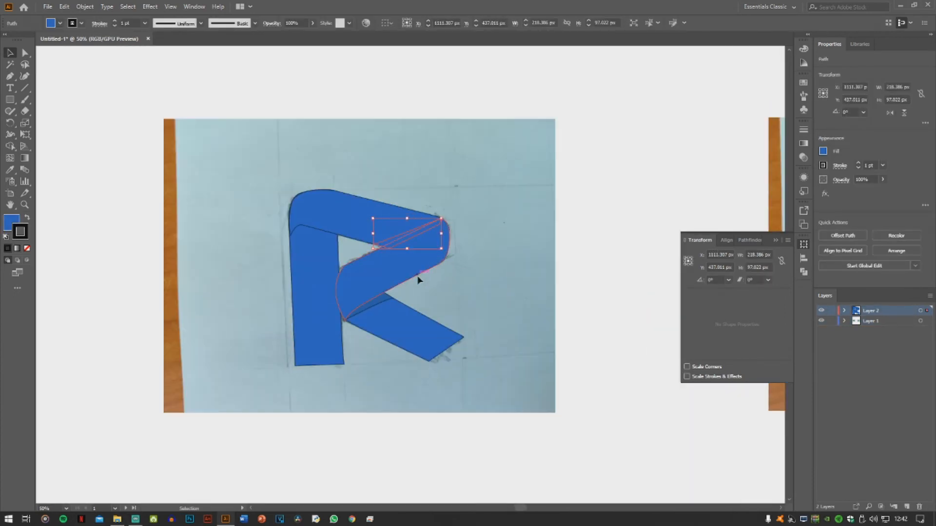
{"action": "key", "text": "ctrl+shift+z"}
{"action": "key", "text": "ctrl+shift+z"}
{"action": "key", "text": "ctrl+shift+z"}
{"action": "key", "text": "ctrl+shift+z"}
{"action": "key", "text": "ctrl+shift+z"}
{"action": "key", "text": "ctrl+shift+z"}
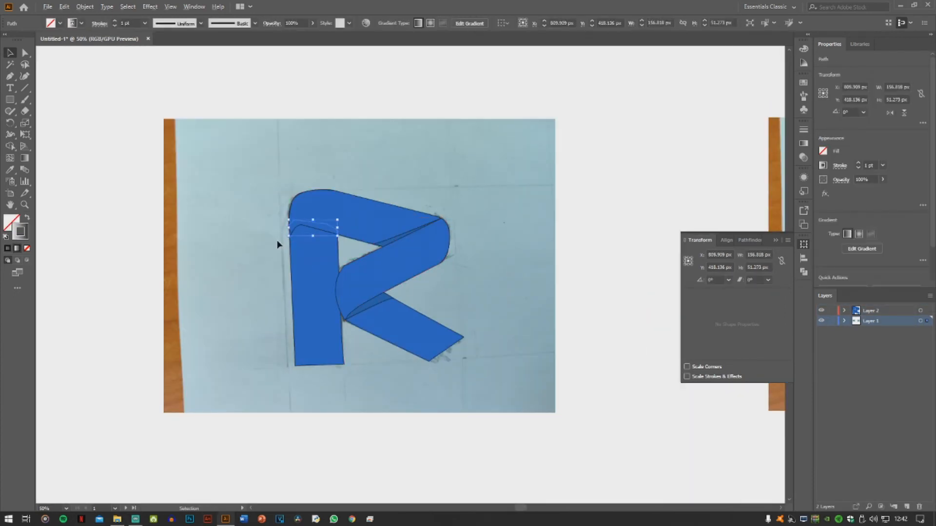
Fill the stem's shadow shape with a blue sampled from the artwork using the Eyedropper
{"action": "scroll", "coordinate": [277, 241], "scroll_direction": "up", "scroll_amount": 4}
{"action": "key", "text": "comma"}
{"action": "key", "text": "x"}
{"action": "key", "text": "i"}
{"action": "left_click", "coordinate": [709, 256]}
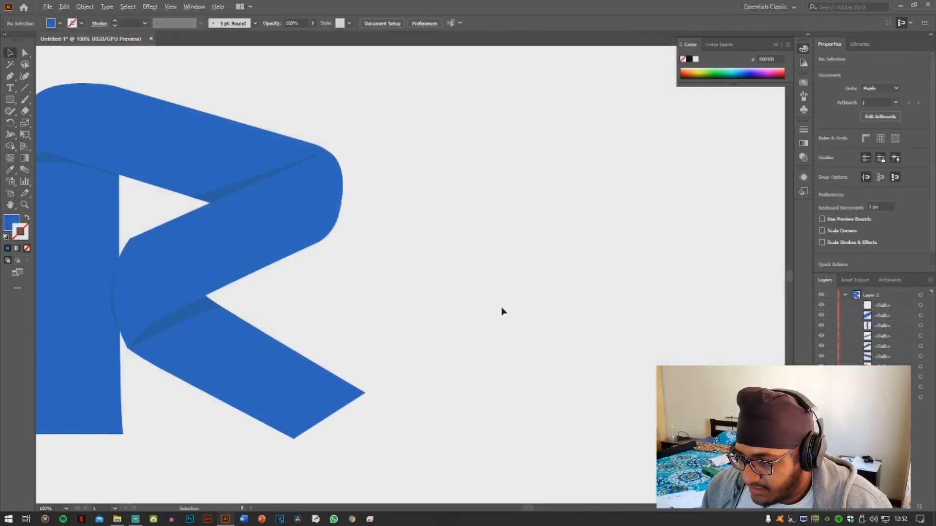
{"action": "scroll", "coordinate": [502, 312], "scroll_direction": "down", "scroll_amount": 2}
{"action": "left_click_drag", "start_coordinate": [455, 314], "coordinate": [572, 289]}
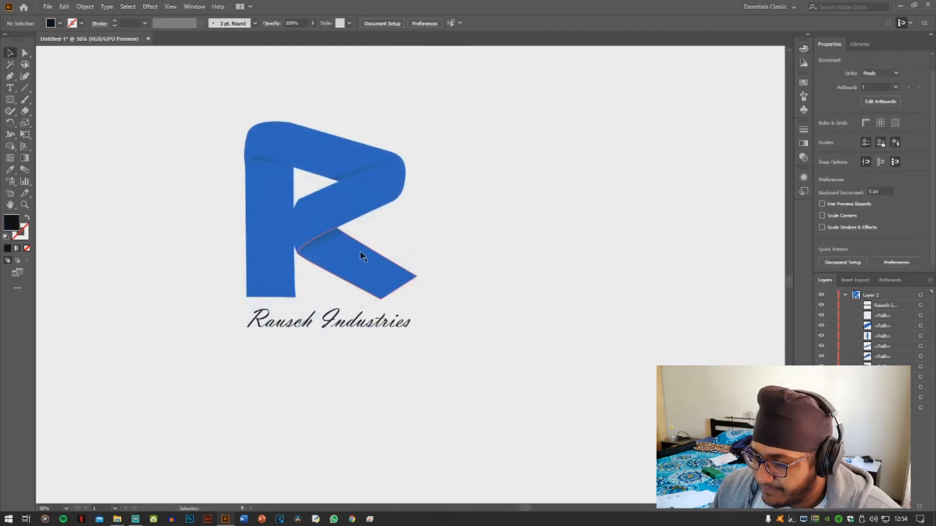
{"action": "scroll", "coordinate": [326, 211], "scroll_direction": "up", "scroll_amount": 1}
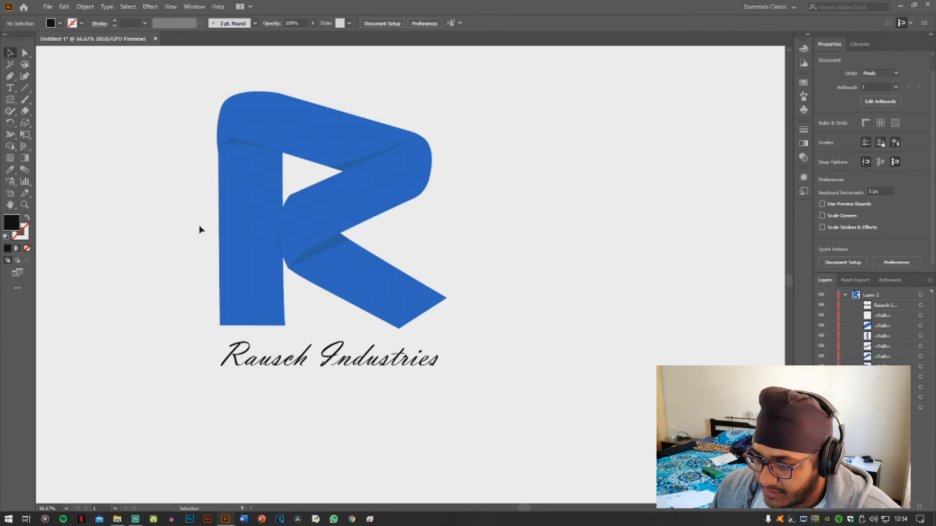